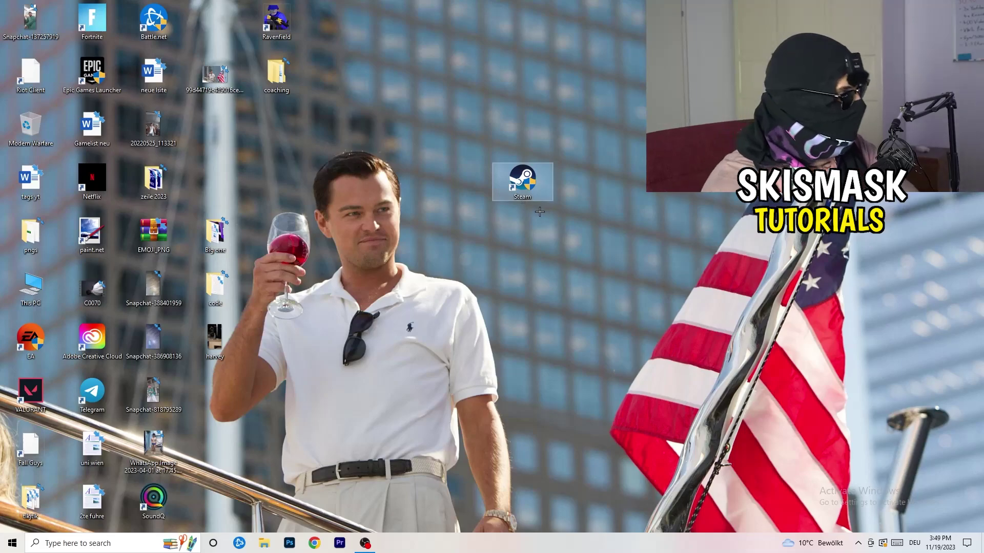
# Review the compatibility settings in the Steam shortcut's properties, then close the dialog.
pyautogui.click(528, 180)
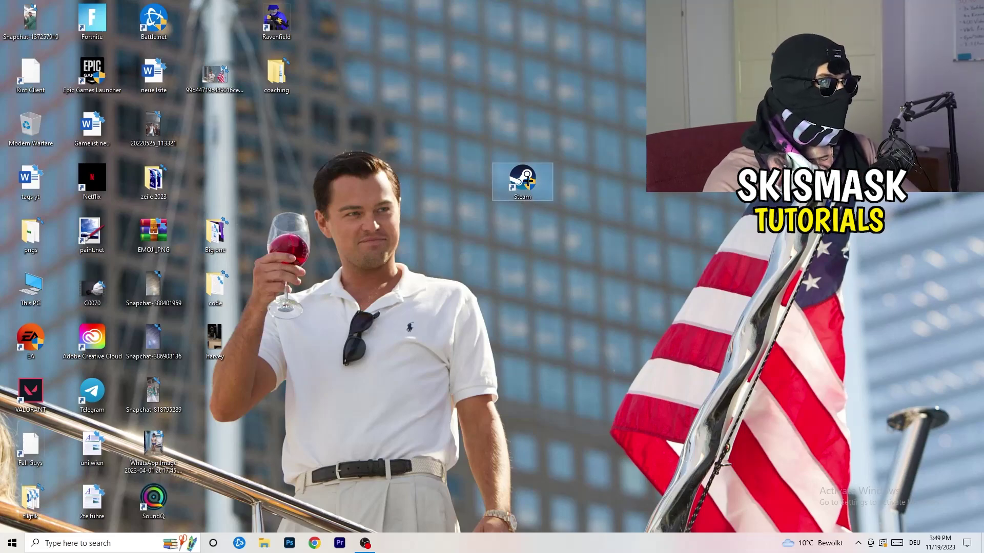
pyautogui.rightClick(528, 180)
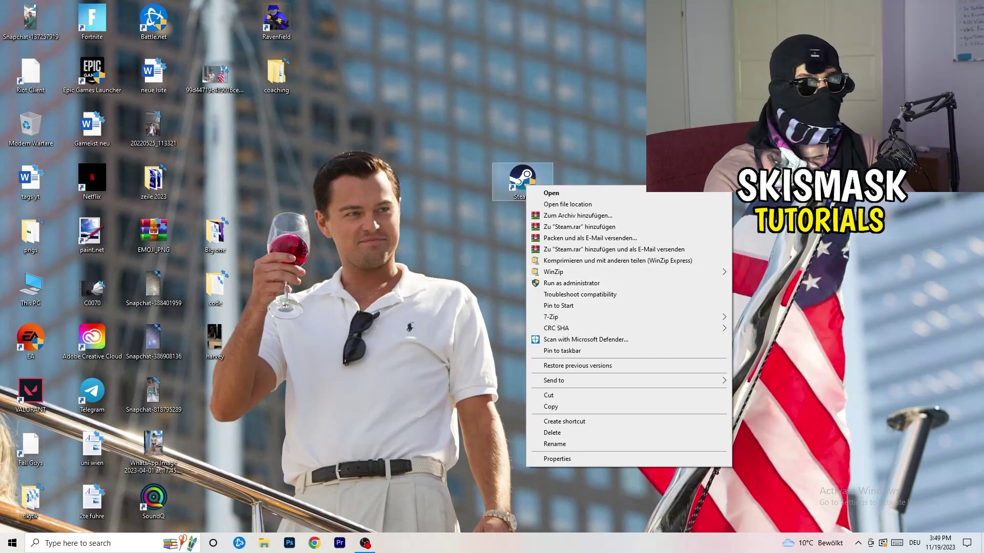
pyautogui.click(556, 459)
pyautogui.moveTo(617, 189); pyautogui.dragTo(438, 144)
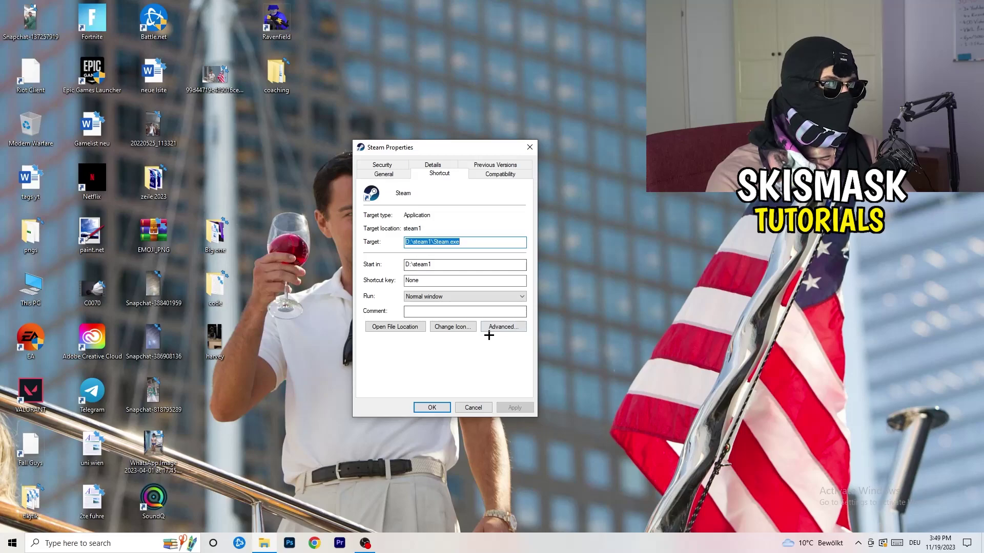
pyautogui.click(505, 175)
pyautogui.moveTo(452, 150); pyautogui.dragTo(568, 107)
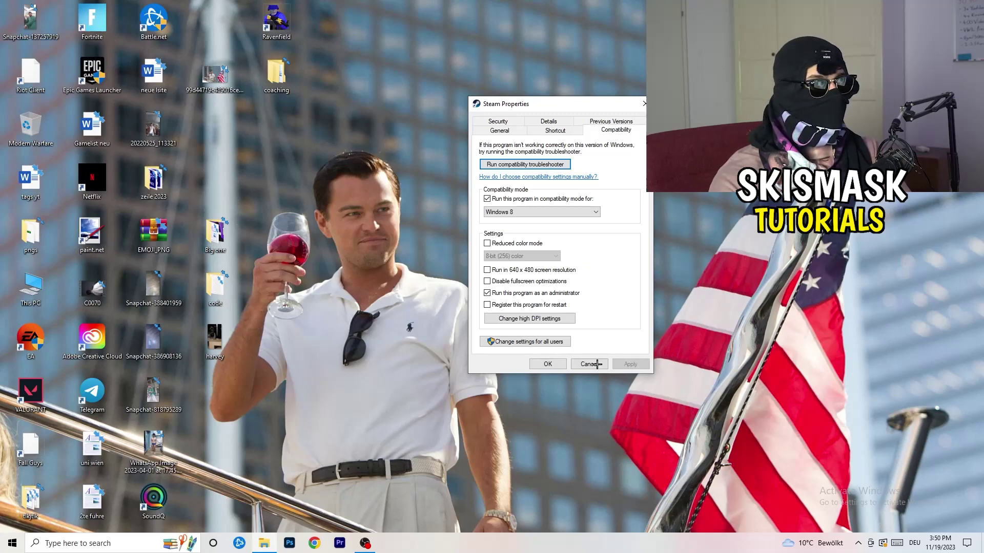
pyautogui.click(558, 364)
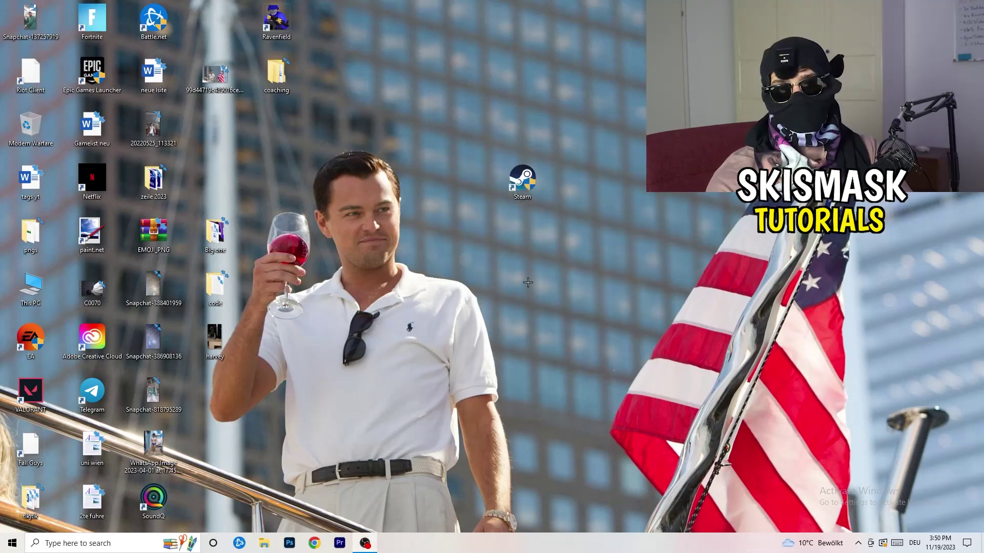
# Move the Steam shortcut closer to the other desktop icons and recheck its compatibility settings.
pyautogui.moveTo(514, 184); pyautogui.dragTo(464, 184)
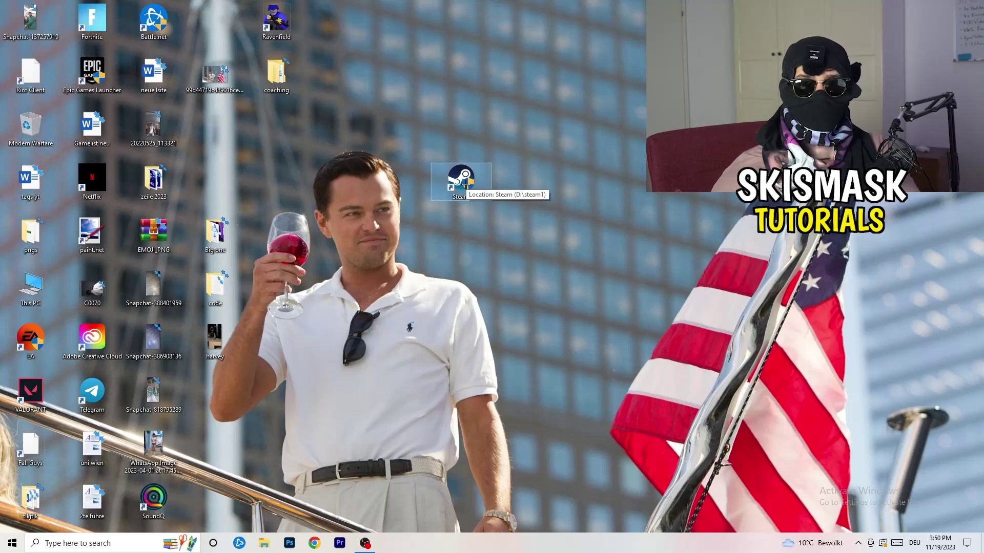
pyautogui.moveTo(465, 185); pyautogui.dragTo(341, 184)
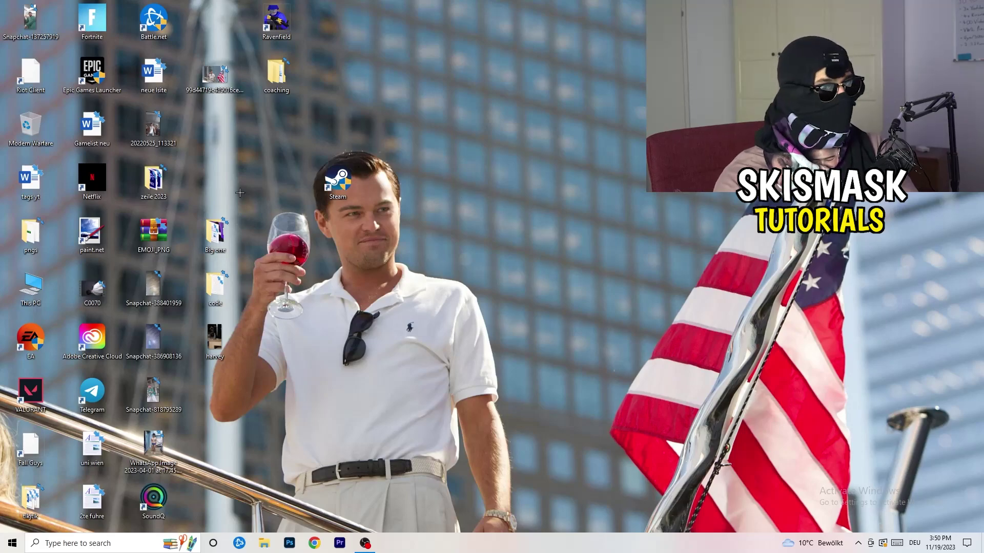
pyautogui.rightClick(339, 191)
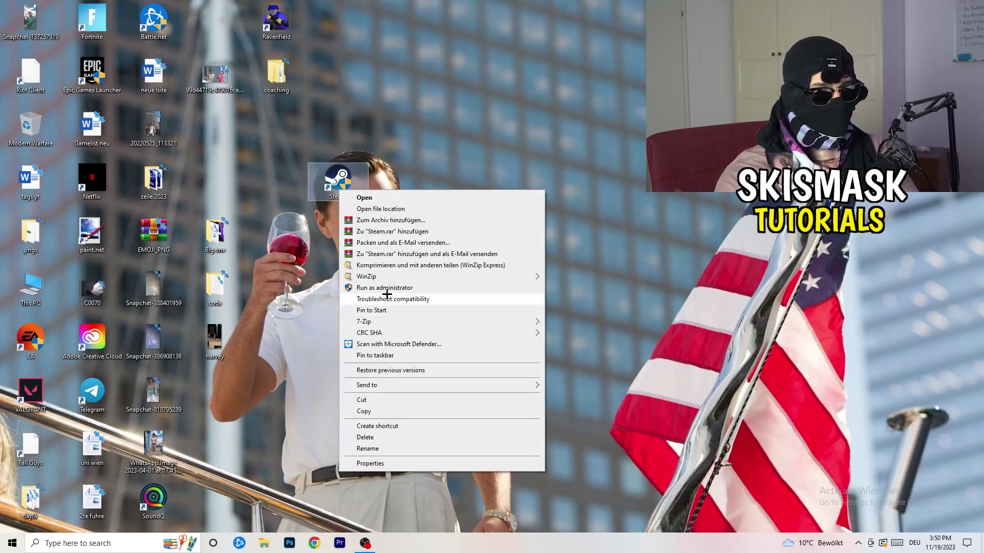
pyautogui.click(370, 463)
pyautogui.click(489, 224)
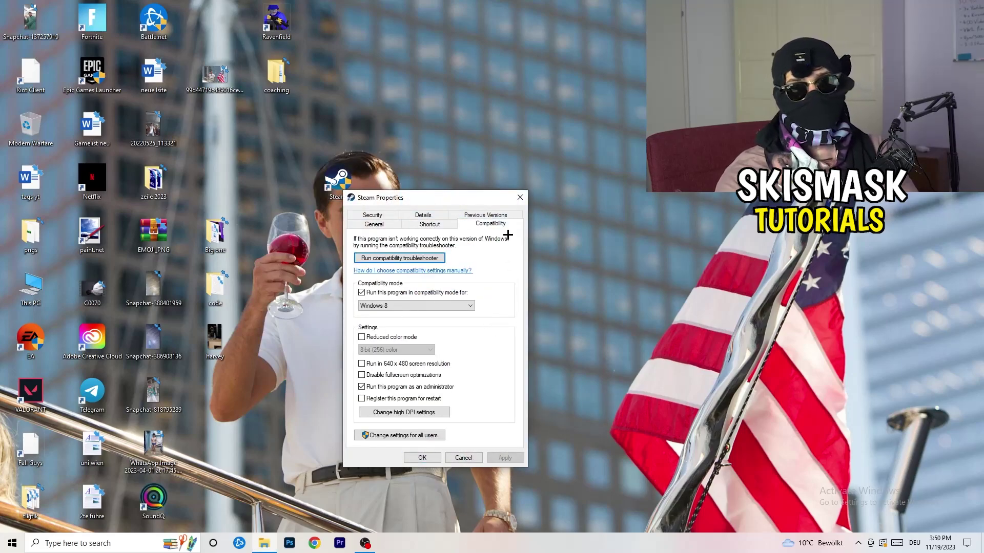
pyautogui.click(520, 201)
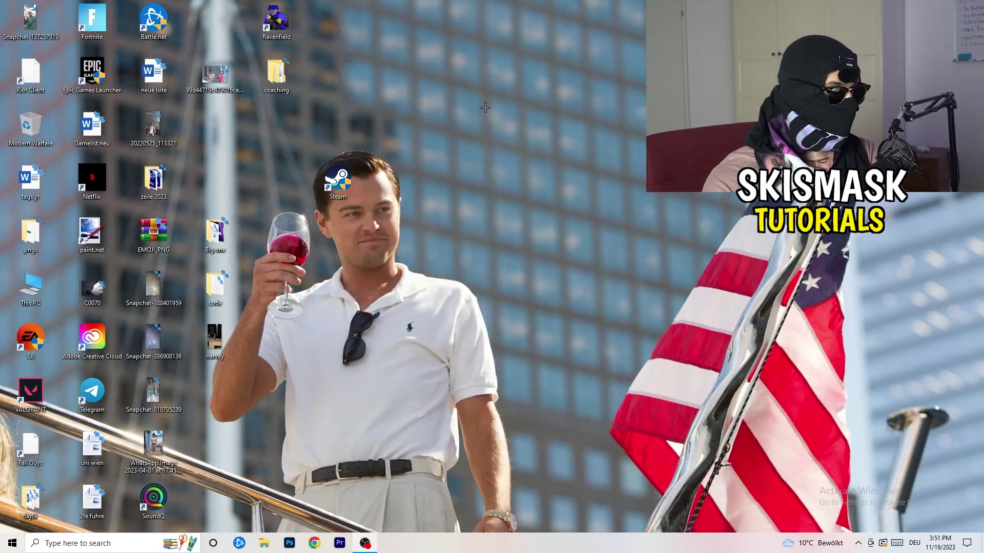
# Open Task Manager and maximize its window.
pyautogui.moveTo(499, 549)
pyautogui.mouseDown()
pyautogui.moveTo(840, 284)
pyautogui.moveTo(501, 516)
pyautogui.moveTo(500, 546)
pyautogui.mouseUp()
pyautogui.rightClick(500, 546)
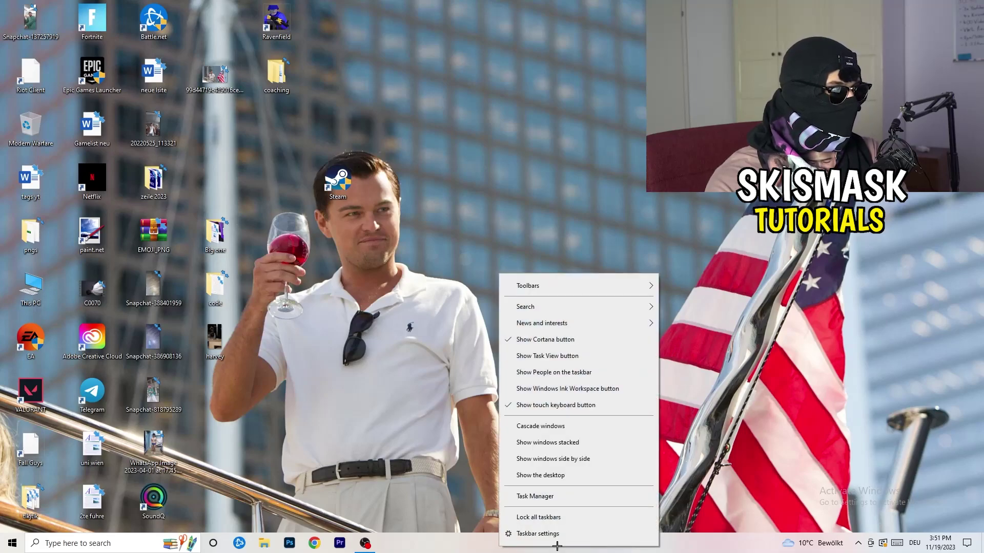
pyautogui.click(548, 497)
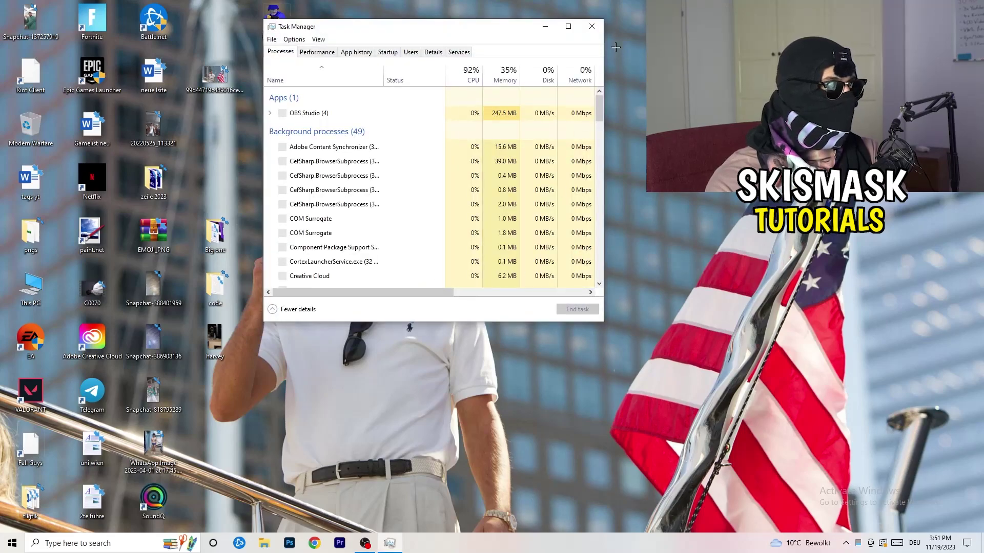
pyautogui.click(568, 24)
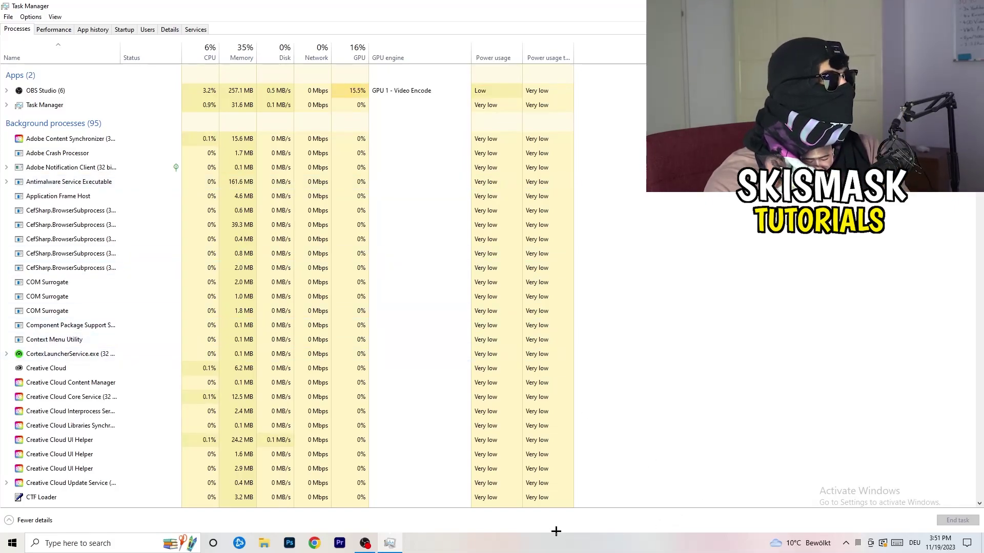
# Show the available priority levels for a Creative Cloud UI Helper process in the detailed process list.
pyautogui.click(160, 30)
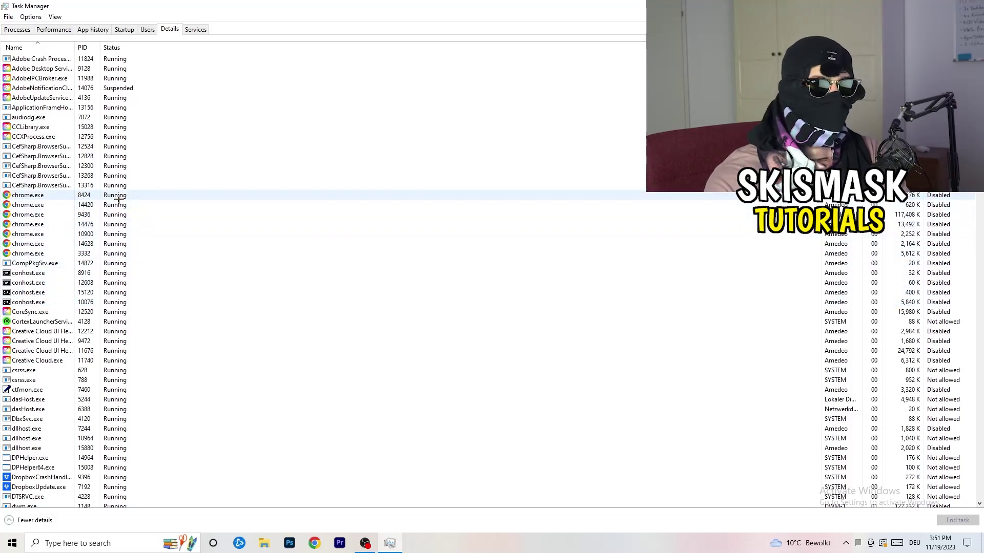
pyautogui.scroll(-3, 118, 200)
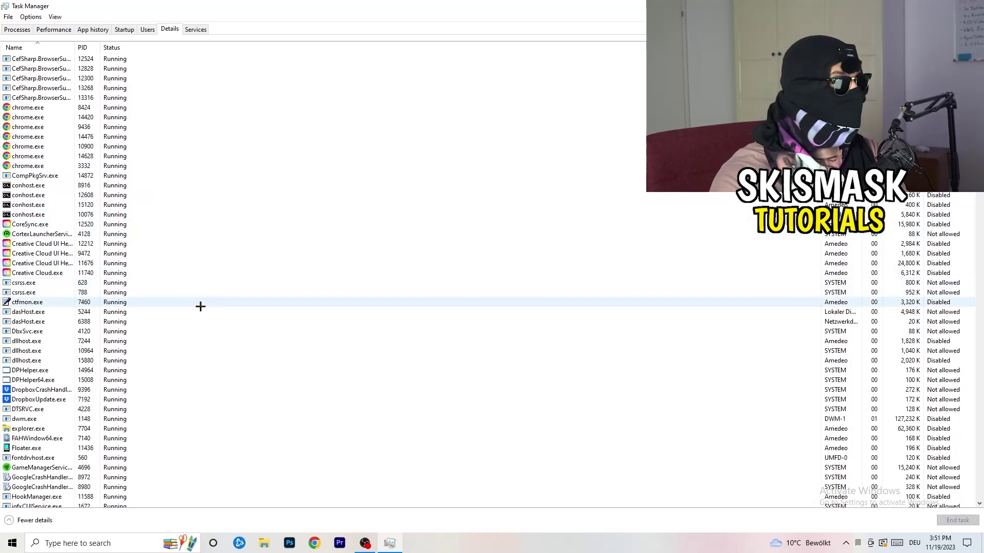
pyautogui.rightClick(40, 261)
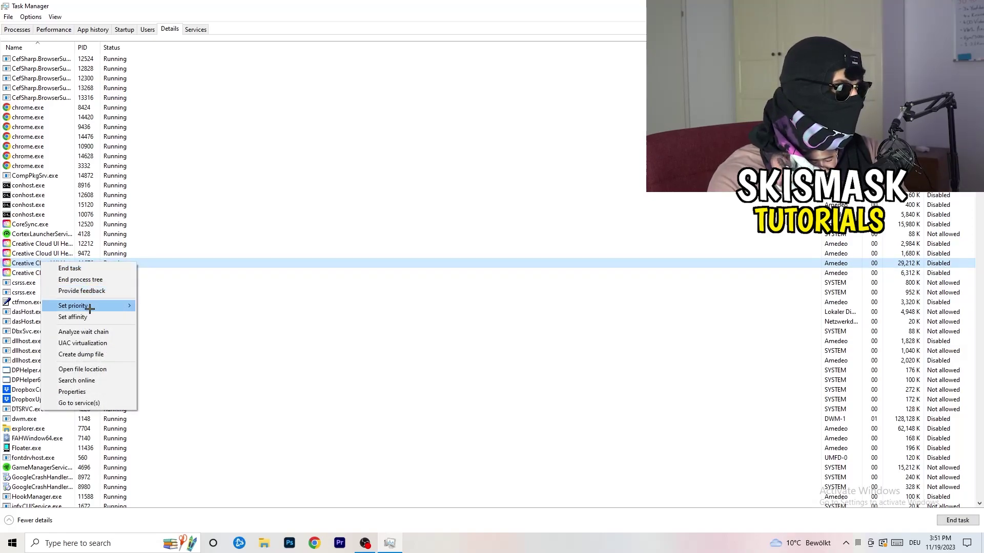
pyautogui.moveTo(89, 308)
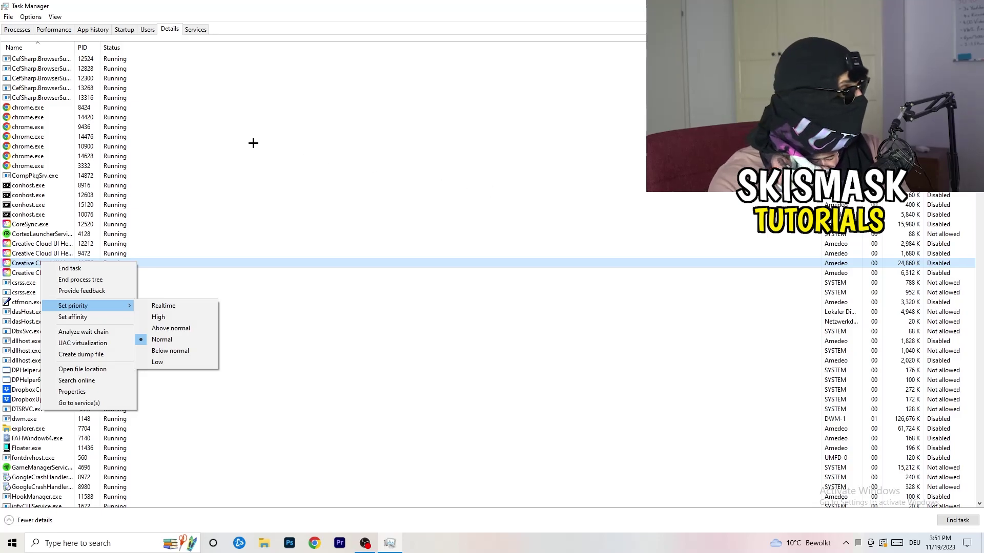
# View the startup programs and check the disable option for File Association Helper without applying it.
pyautogui.click(129, 30)
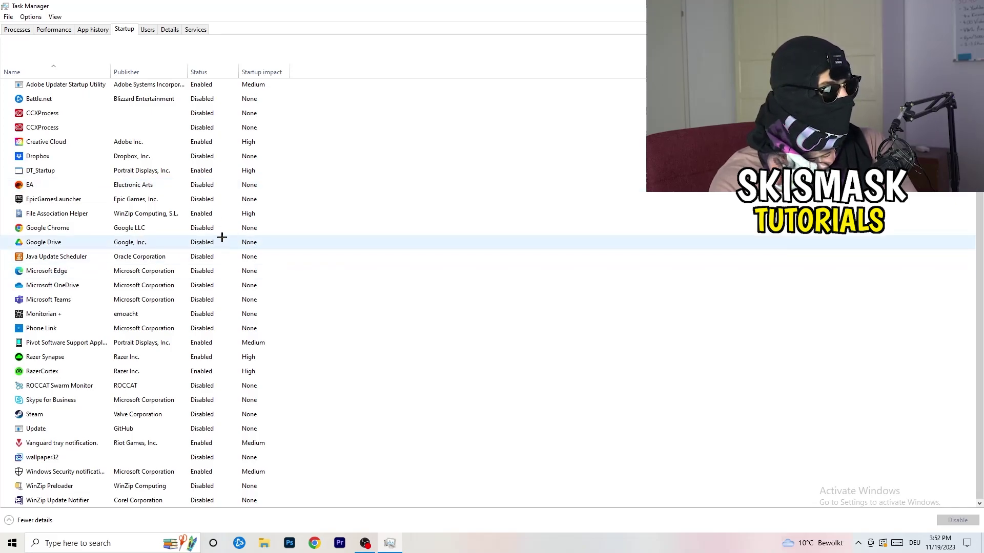
pyautogui.rightClick(210, 215)
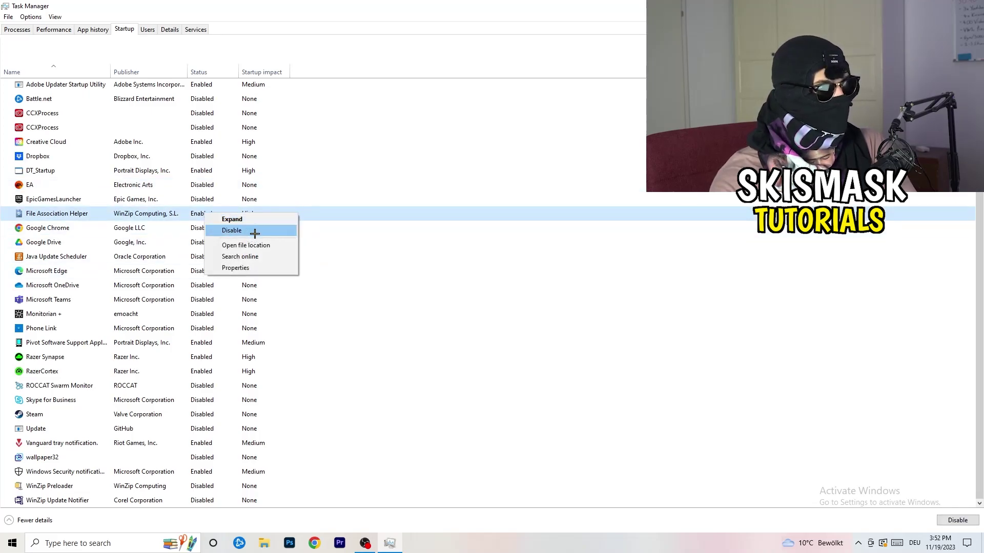
pyautogui.click(402, 74)
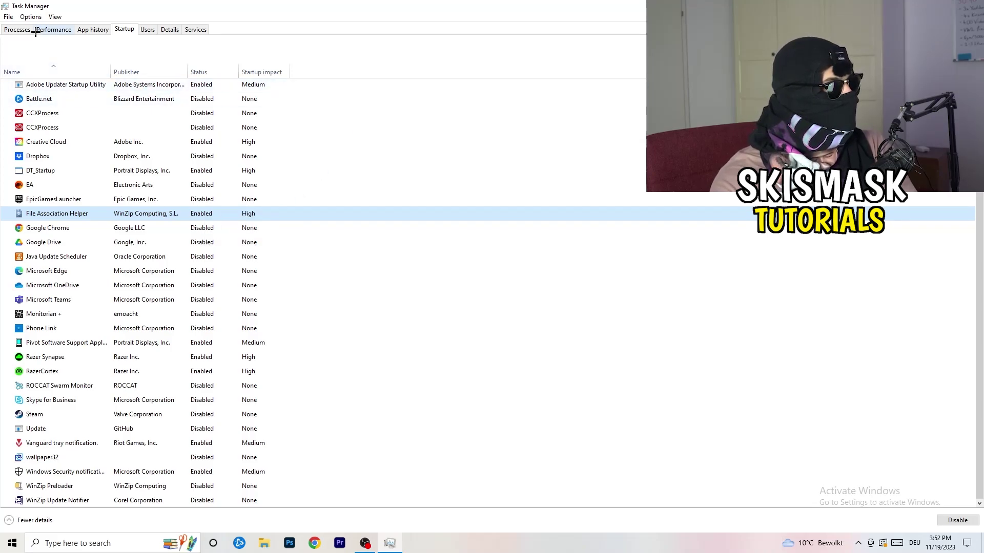
# Sort the running processes by CPU and by GPU usage and look through the whole list.
pyautogui.click(19, 29)
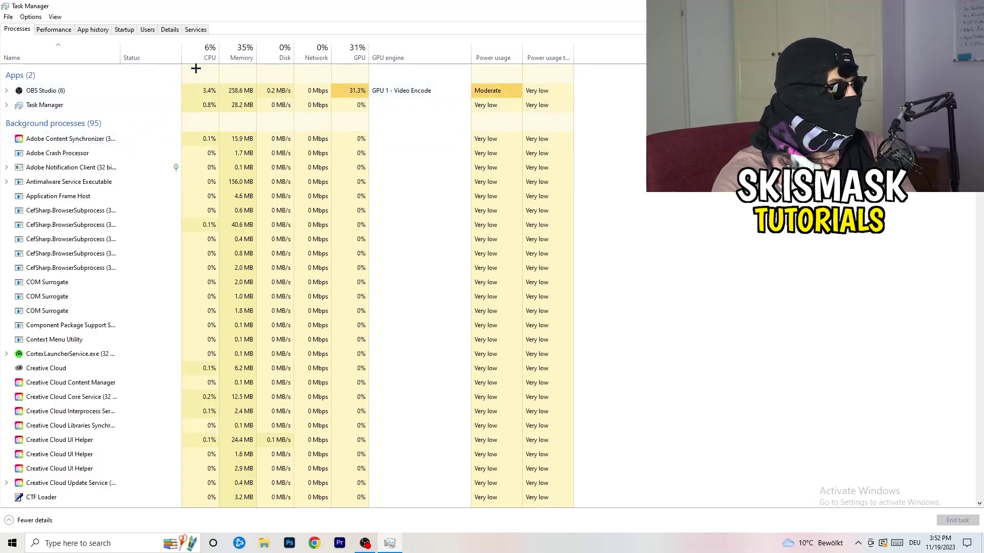
pyautogui.click(209, 49)
pyautogui.click(354, 51)
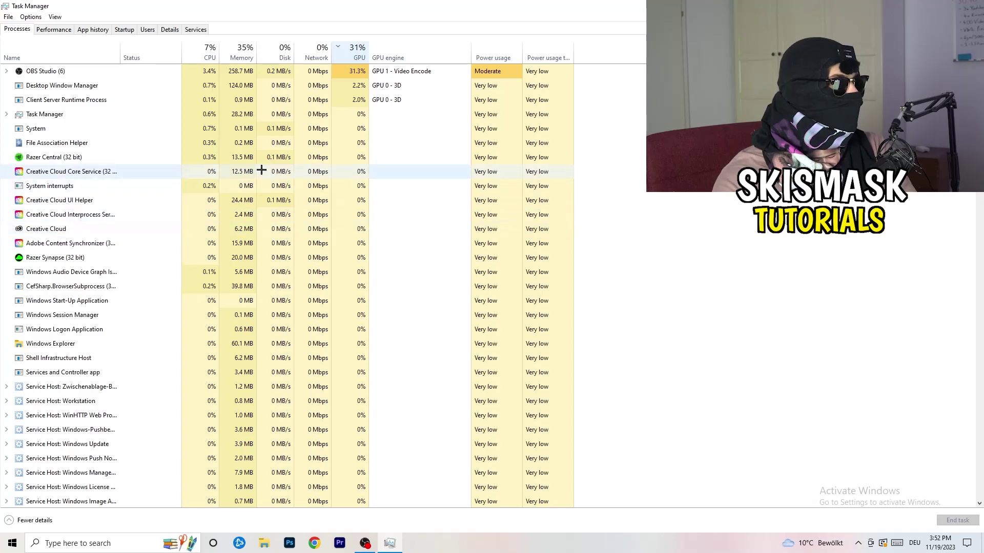
pyautogui.click(354, 54)
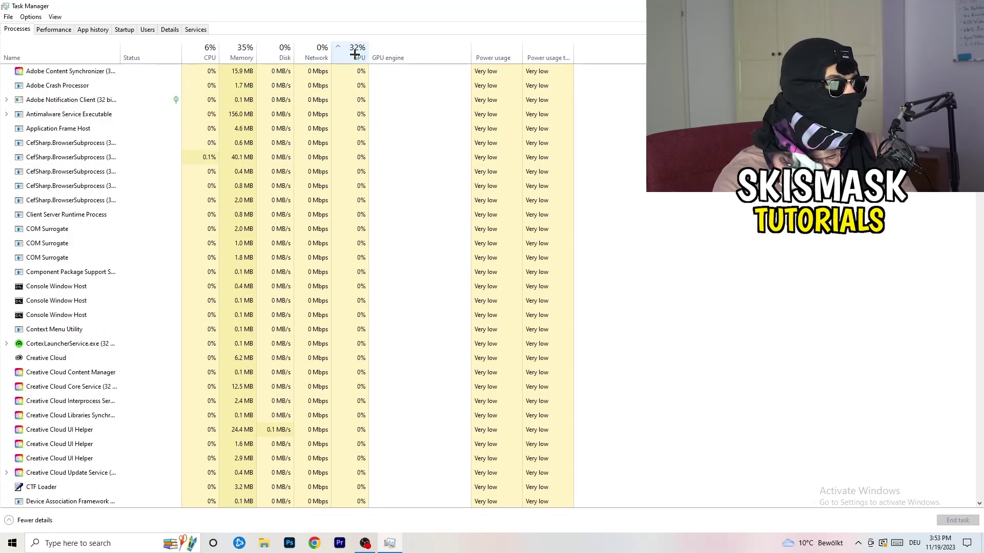
pyautogui.scroll(-15, 360, 161)
pyautogui.scroll(13, 362, 161)
pyautogui.scroll(2, 362, 160)
pyautogui.scroll(-20, 363, 157)
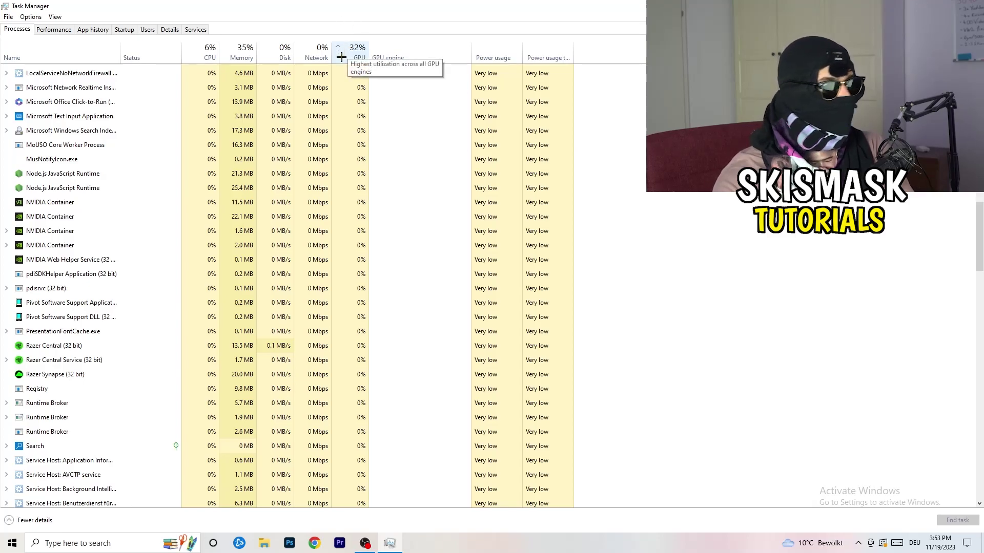
# Check the end-task option for the Microsoft Windows Search Indexer process, sort by CPU usage and close Task Manager.
pyautogui.rightClick(334, 128)
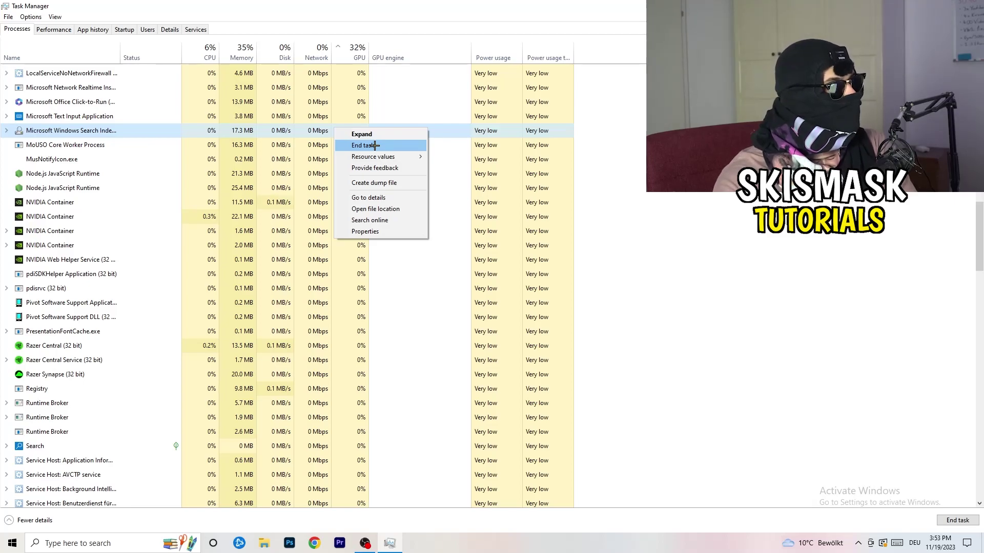
pyautogui.click(209, 54)
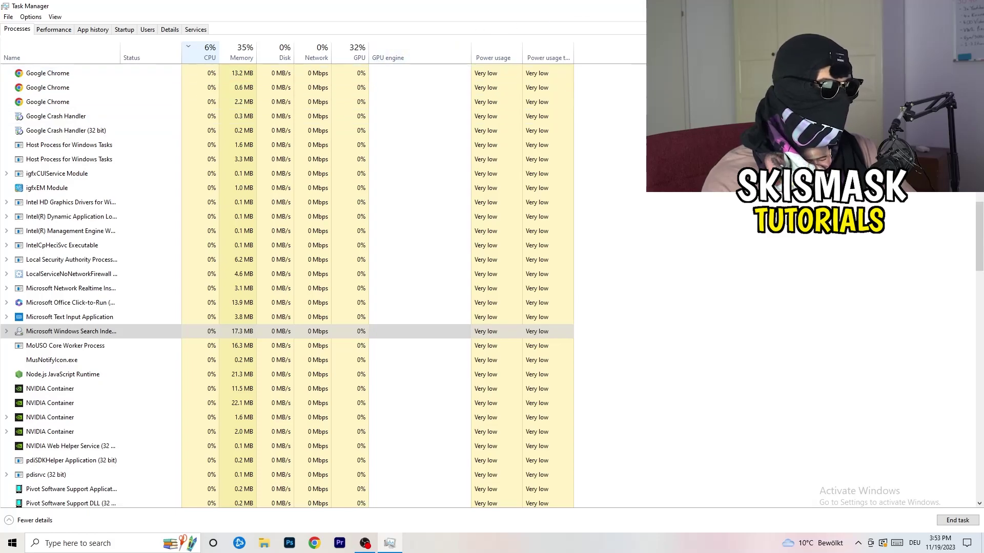
pyautogui.click(971, 6)
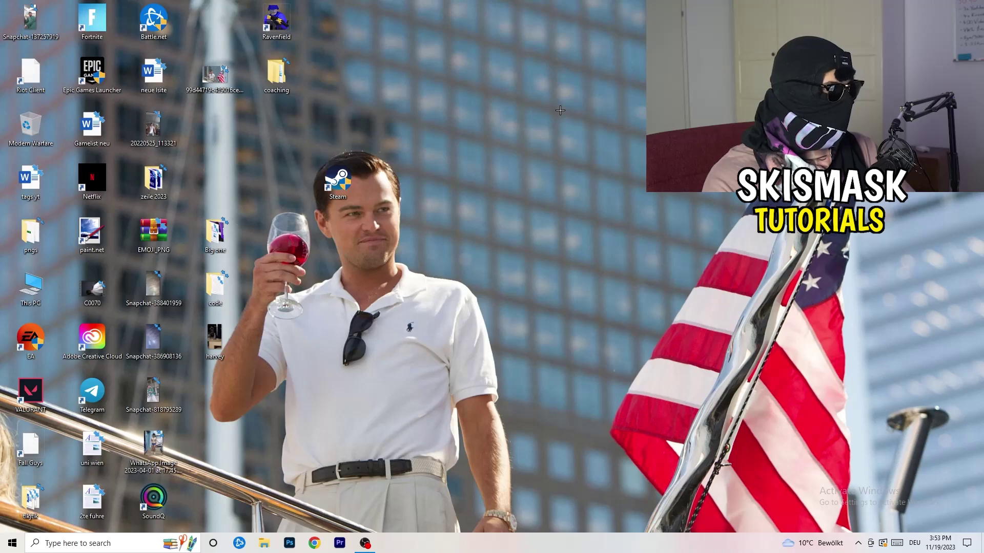
# Open the Windows gaming settings and review the Xbox Game Bar, Captures and Game Mode options.
pyautogui.click(2, 549)
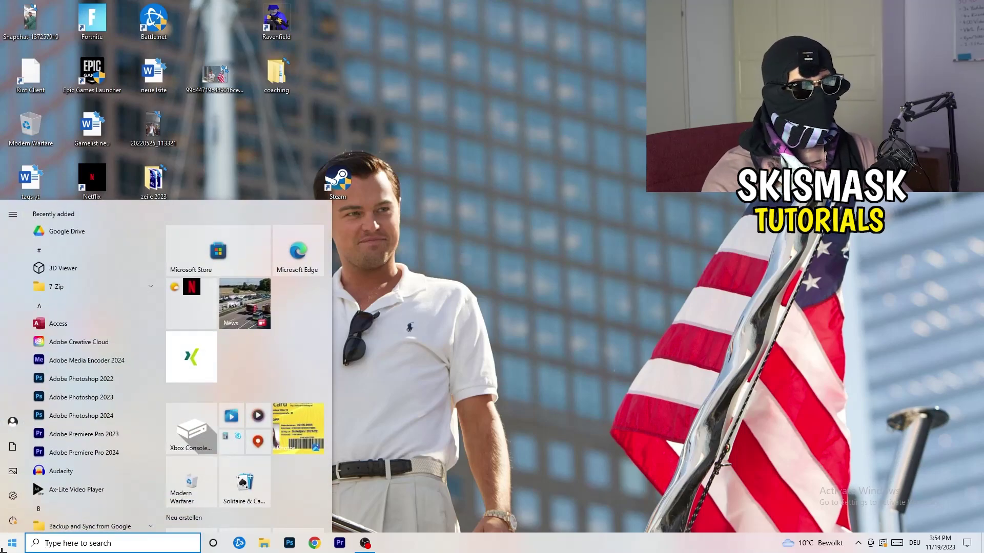
pyautogui.click(13, 495)
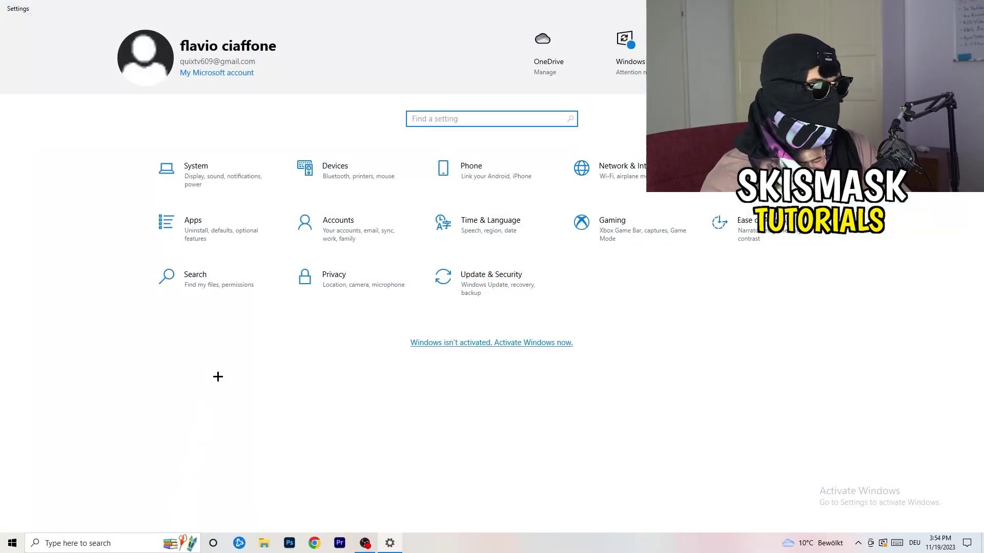
pyautogui.click(604, 230)
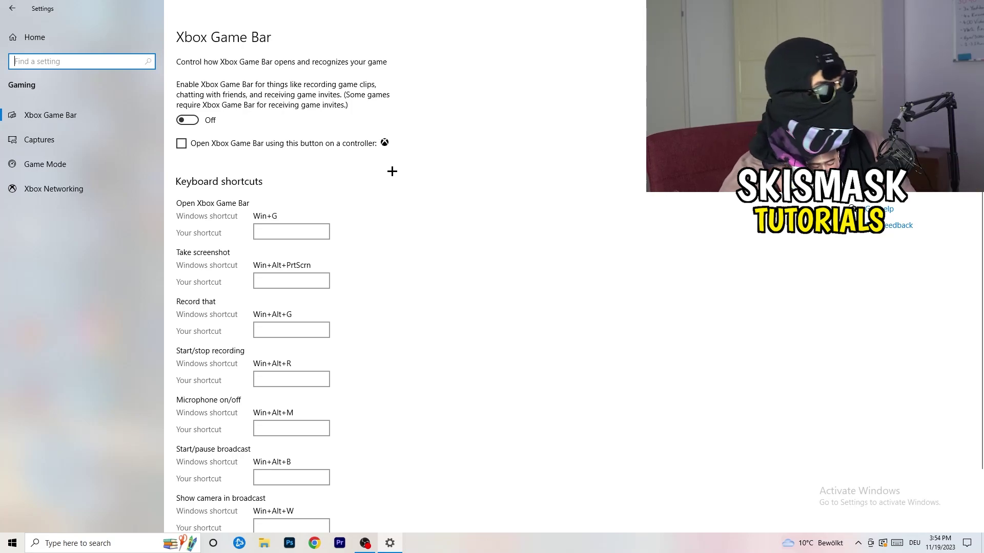
pyautogui.click(85, 135)
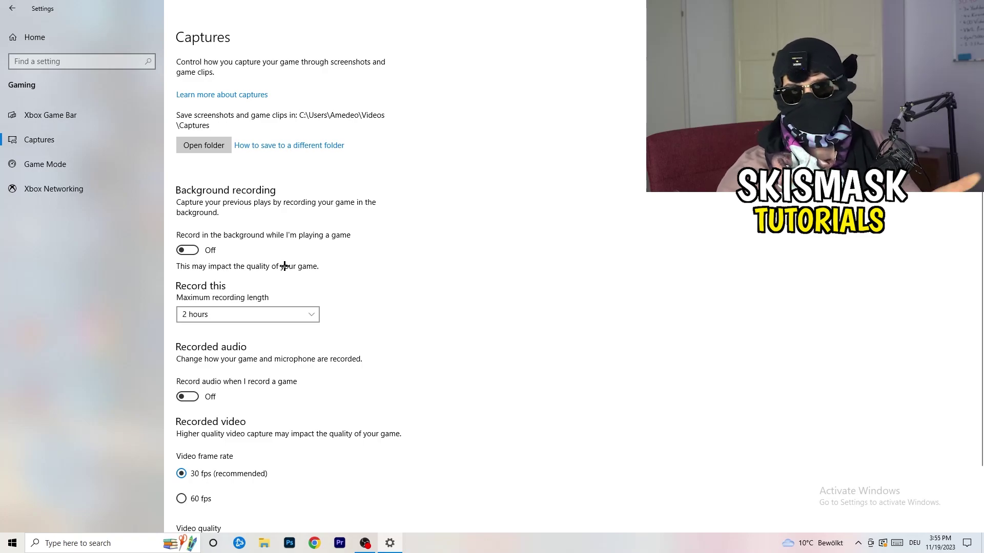
pyautogui.scroll(-2, 281, 266)
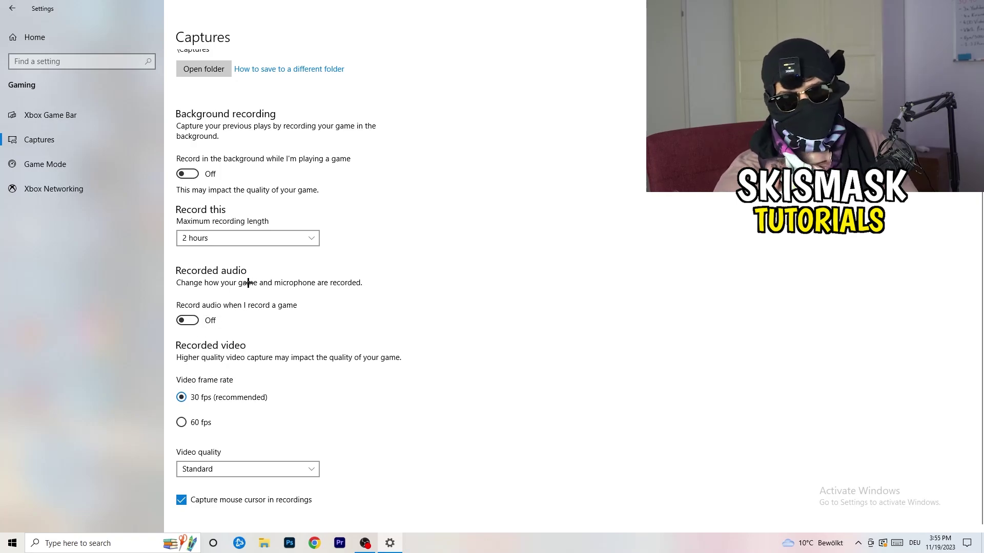
pyautogui.click(23, 163)
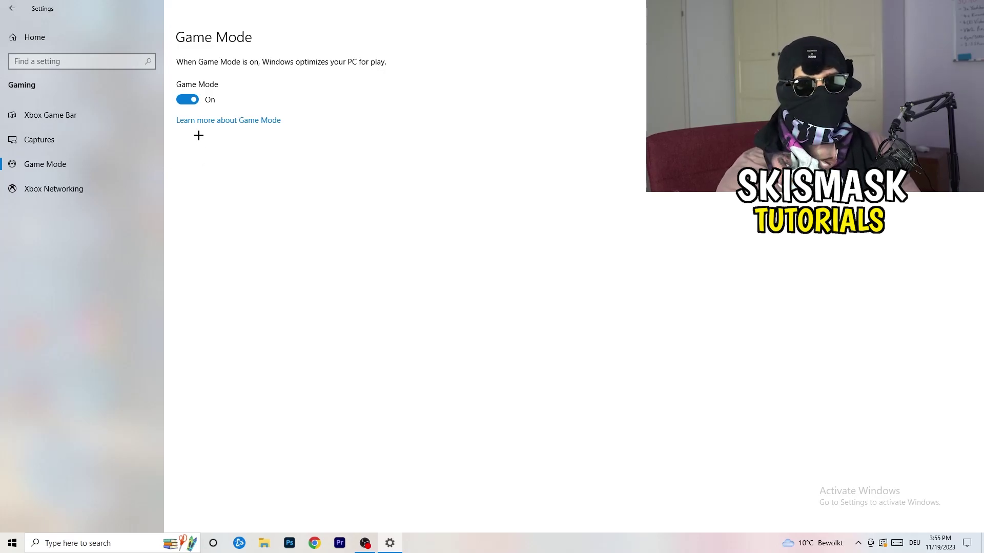
# Return to the Settings home page and open Windows Update under Update & Security.
pyautogui.click(12, 8)
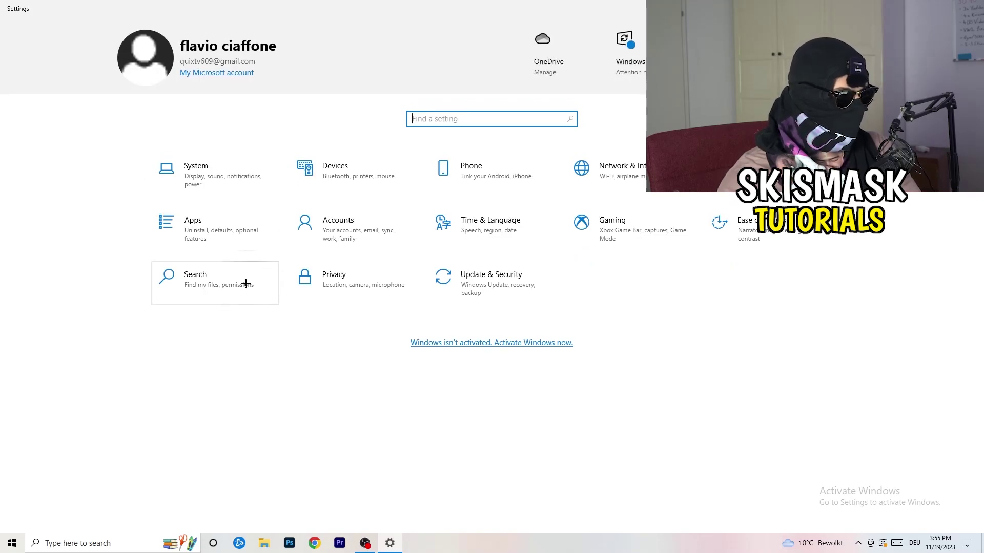
pyautogui.click(514, 295)
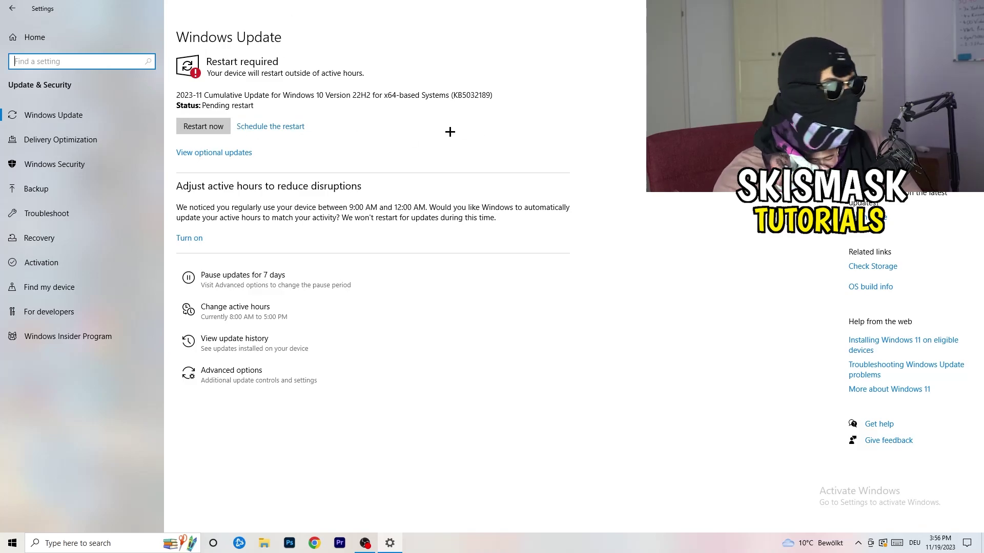
pyautogui.press('super+Down')
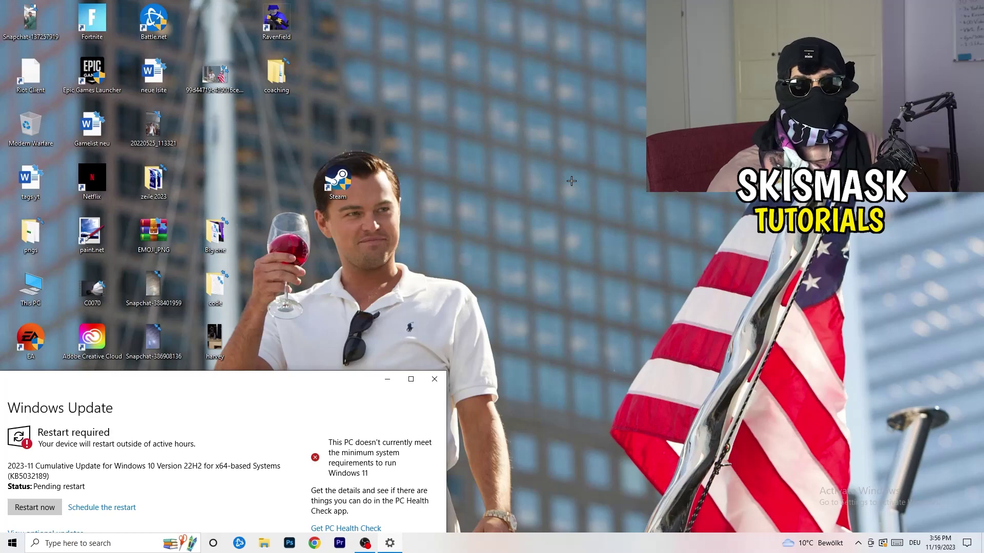
pyautogui.click(411, 379)
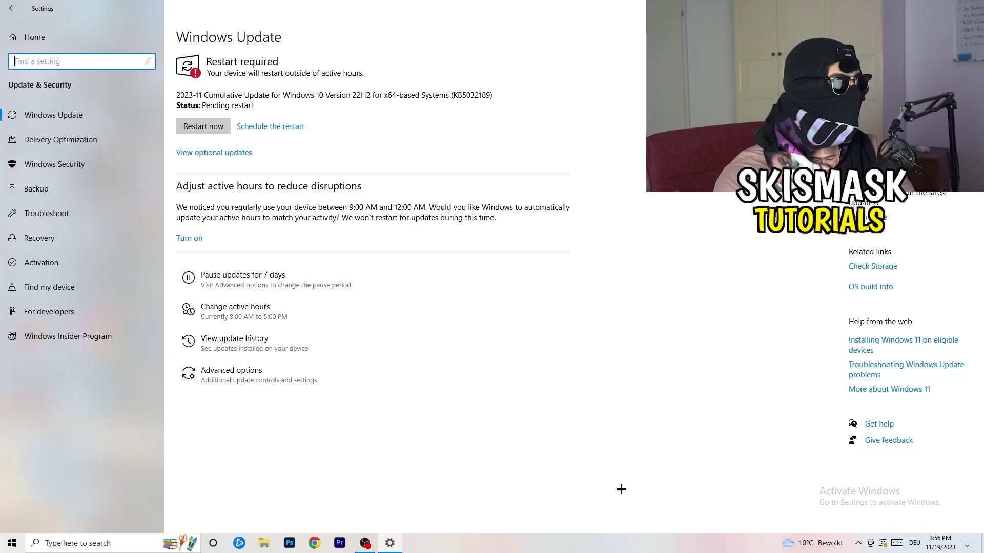
# Return to the Settings home page and open the Display page of the System settings.
pyautogui.click(26, 45)
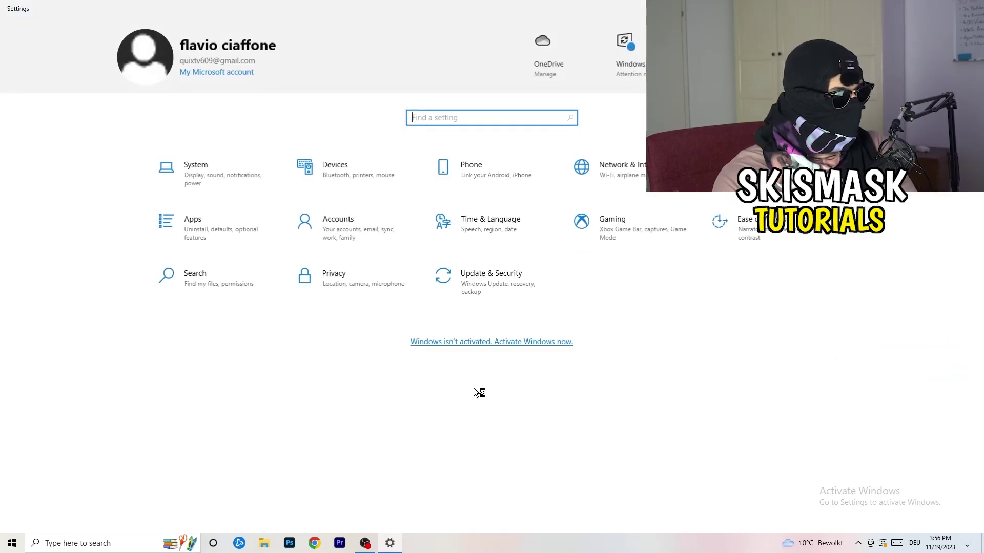
pyautogui.press('Tab')
pyautogui.press('Return')
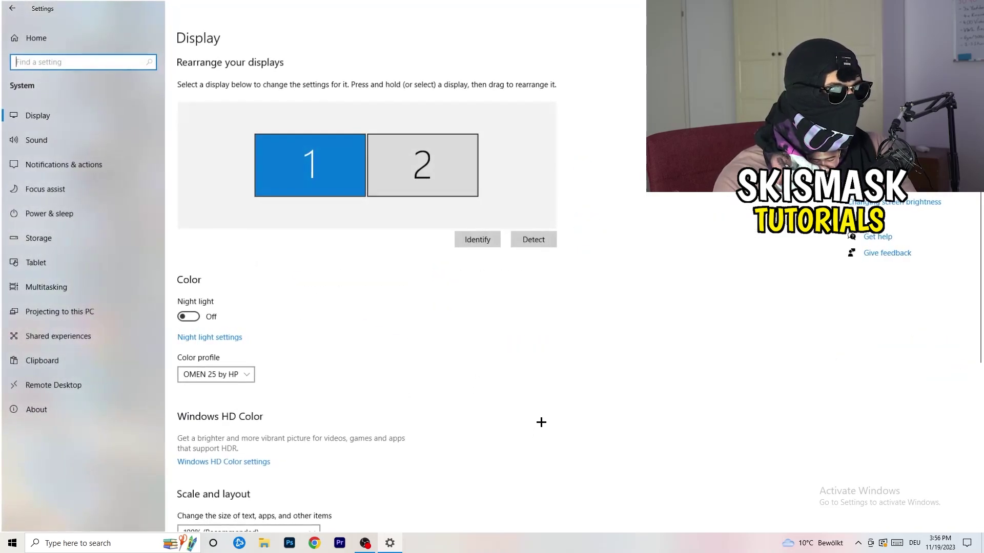
pyautogui.click(183, 40)
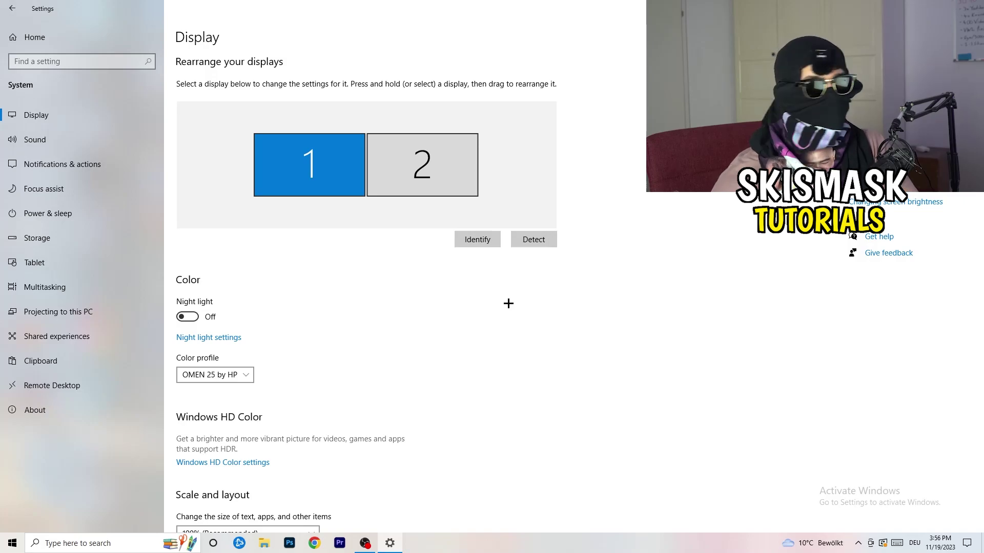
# Review the scale and layout settings and check the available display resolutions without changing the selection.
pyautogui.scroll(-4, 384, 258)
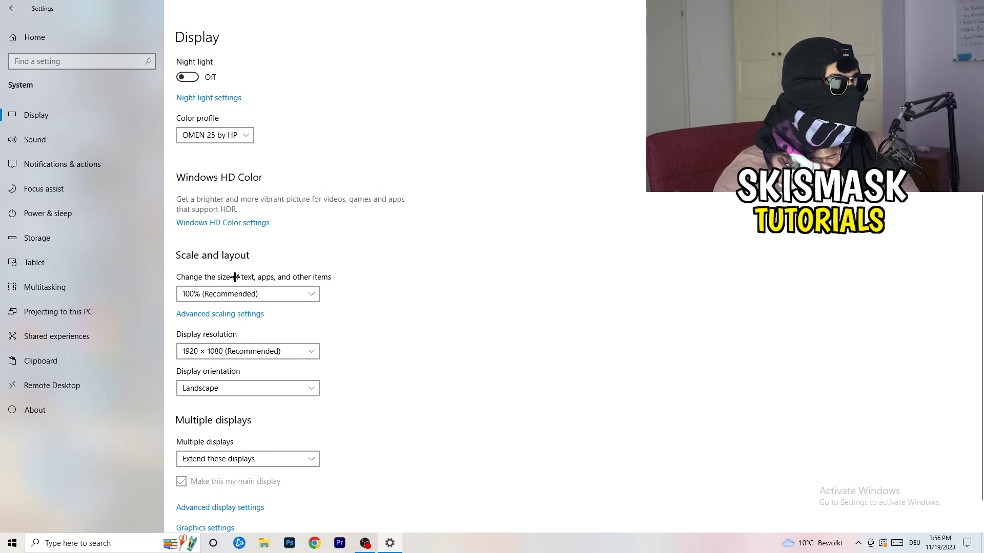
pyautogui.scroll(-1, 240, 277)
pyautogui.click(266, 314)
pyautogui.click(481, 276)
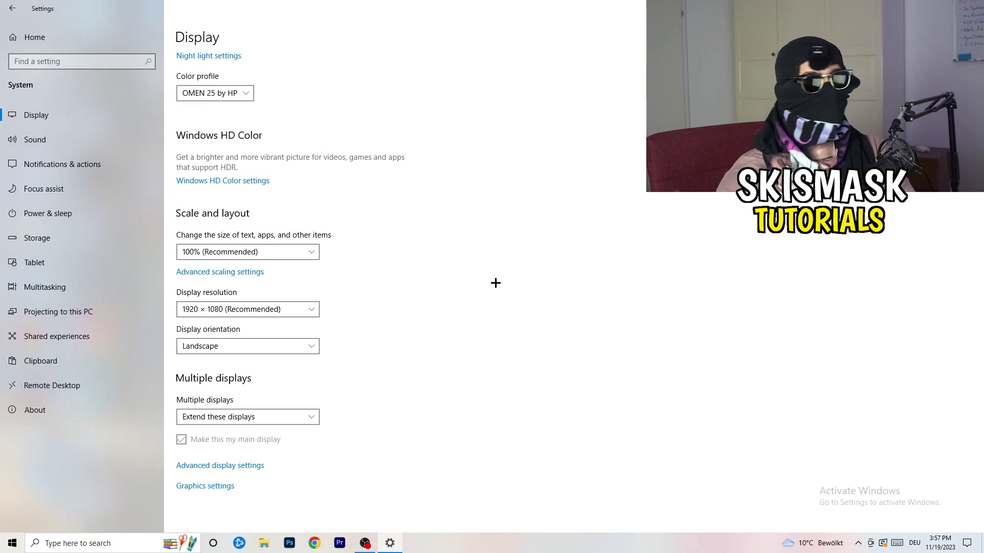
# Open Power & sleep and its additional power settings, review the preferred and additional power plans, and close Power Options.
pyautogui.click(66, 214)
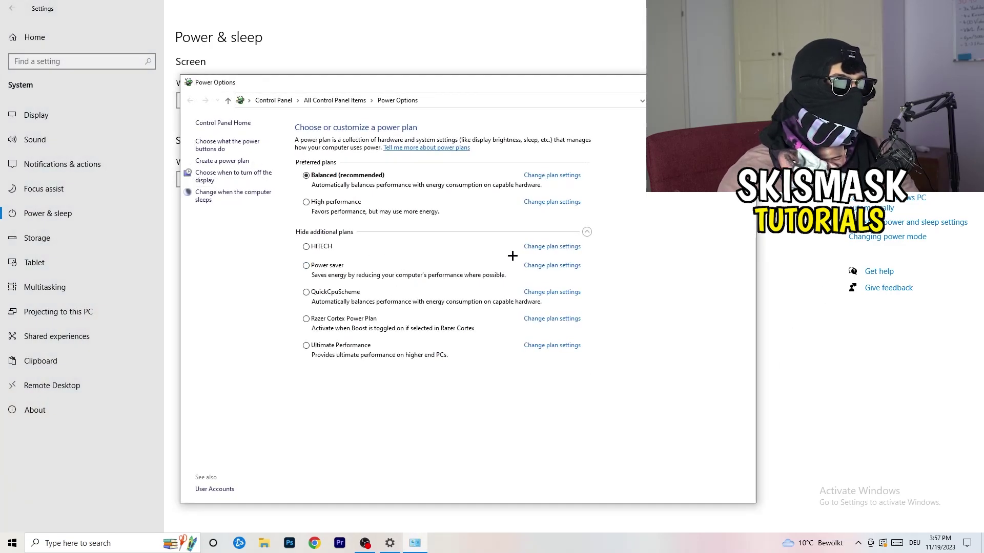
pyautogui.click(587, 232)
pyautogui.click(588, 233)
pyautogui.click(588, 233)
pyautogui.click(588, 233)
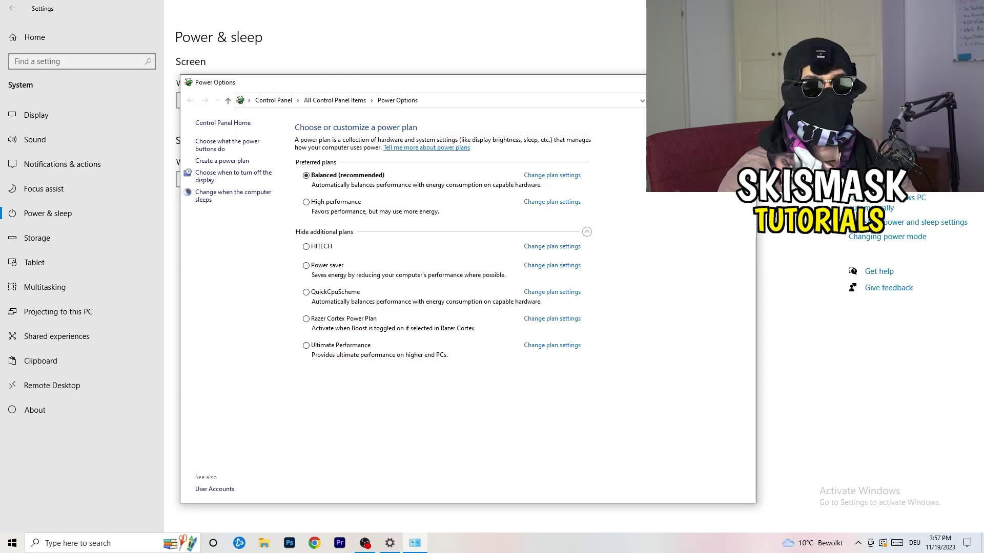
pyautogui.click(744, 82)
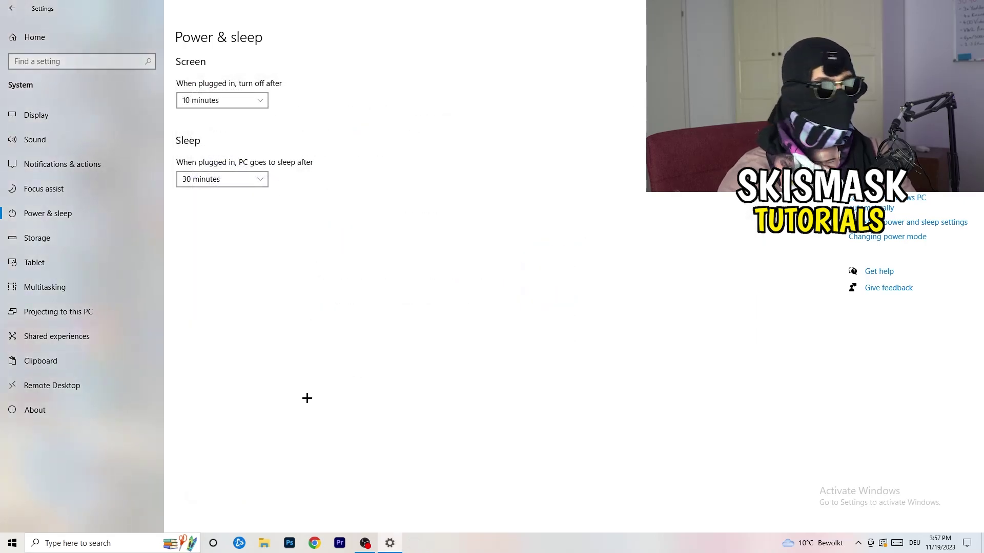
# Open the Storage Sense configuration in the Storage settings, review its schedule and temporary file cleanup options, and close Settings.
pyautogui.click(60, 239)
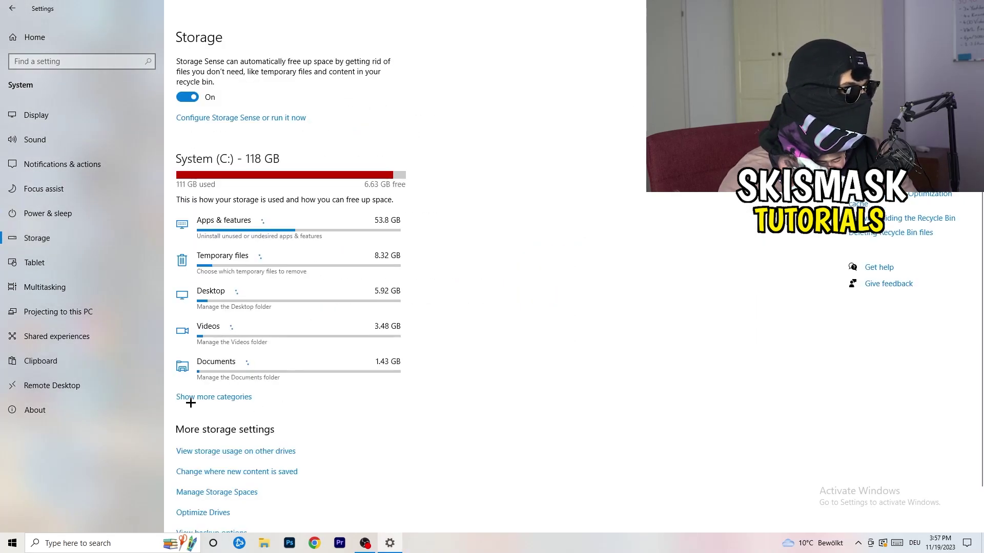
pyautogui.click(219, 124)
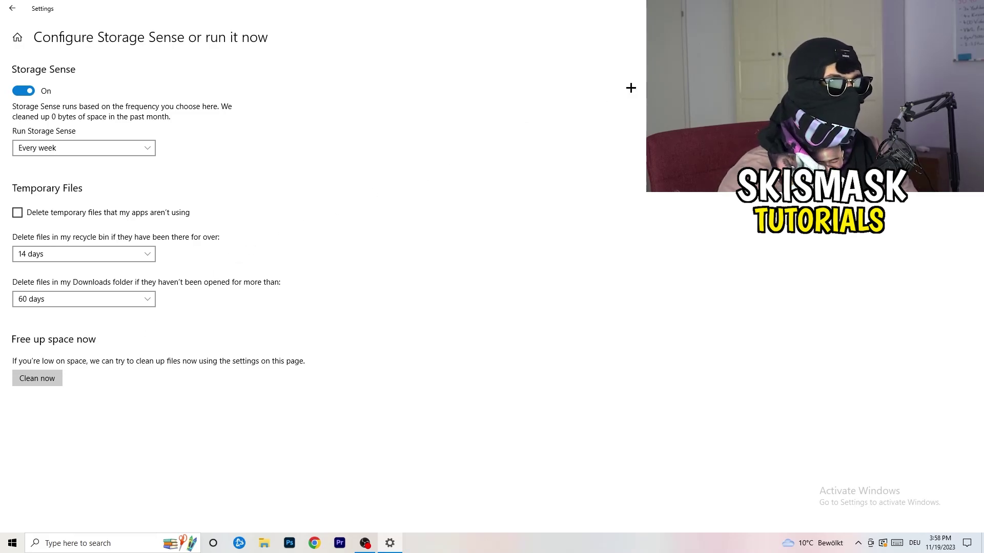
pyautogui.hotkey('alt', 'F4')
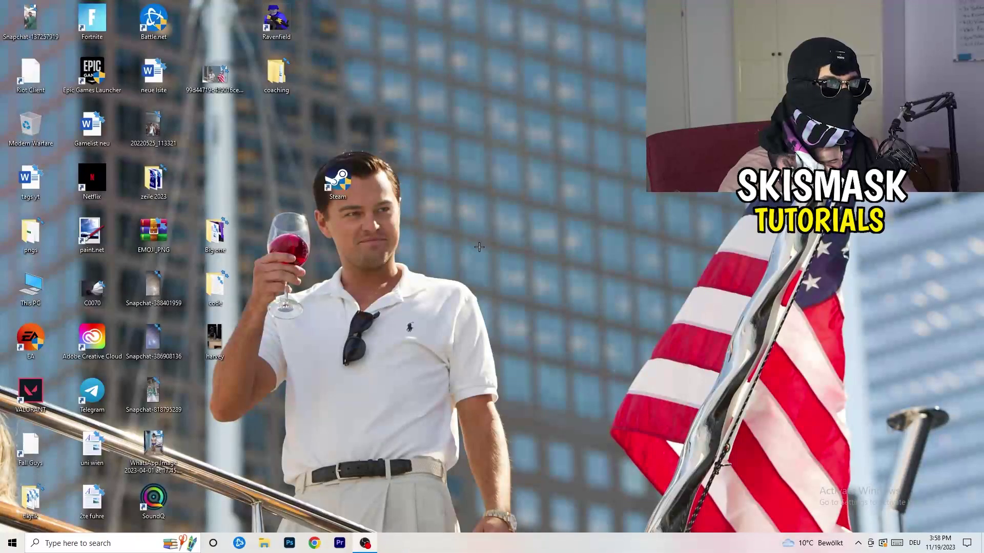